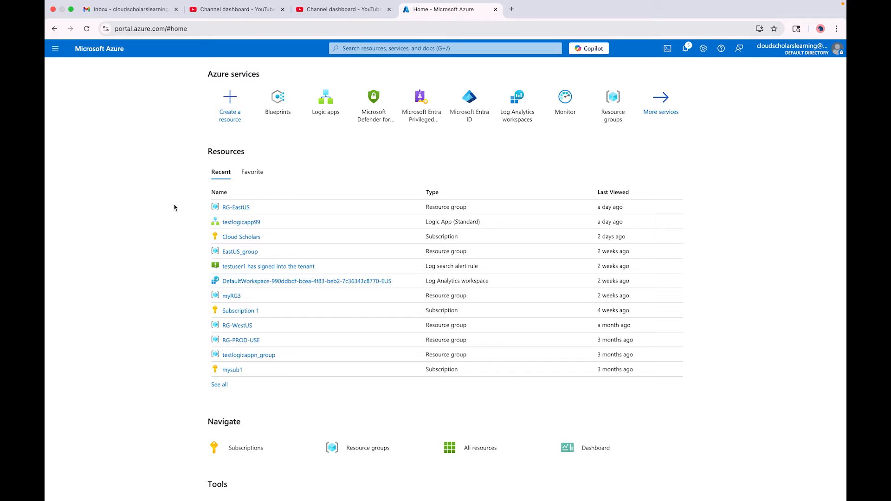
Find the Management groups service in the Azure portal and open it.
{"action": "left_click", "coordinate": [361, 49]}
{"action": "type", "text": "mana"}
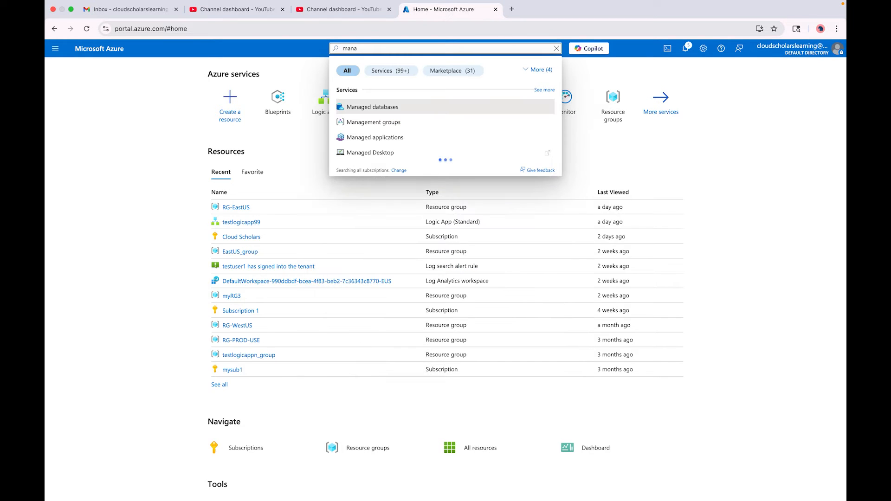
{"action": "left_click", "coordinate": [385, 128]}
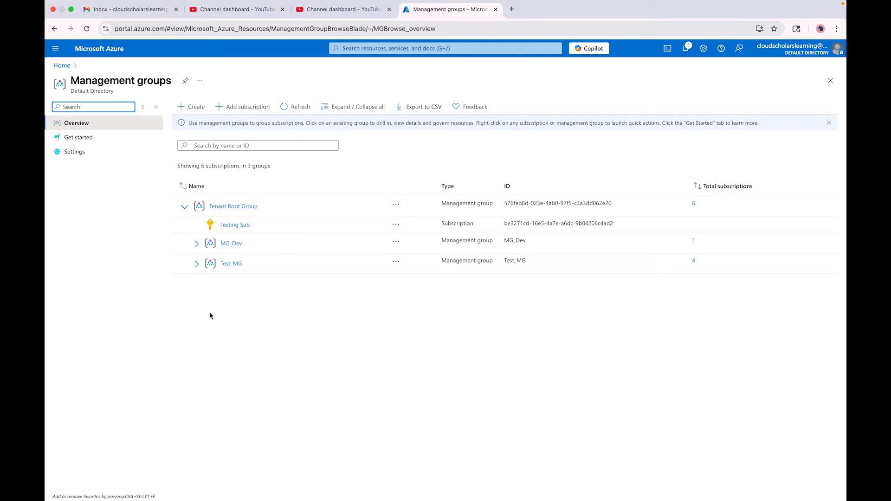
Review the management groups settings for the default group for new subscriptions and the write-permission requirement.
{"action": "left_click", "coordinate": [90, 155]}
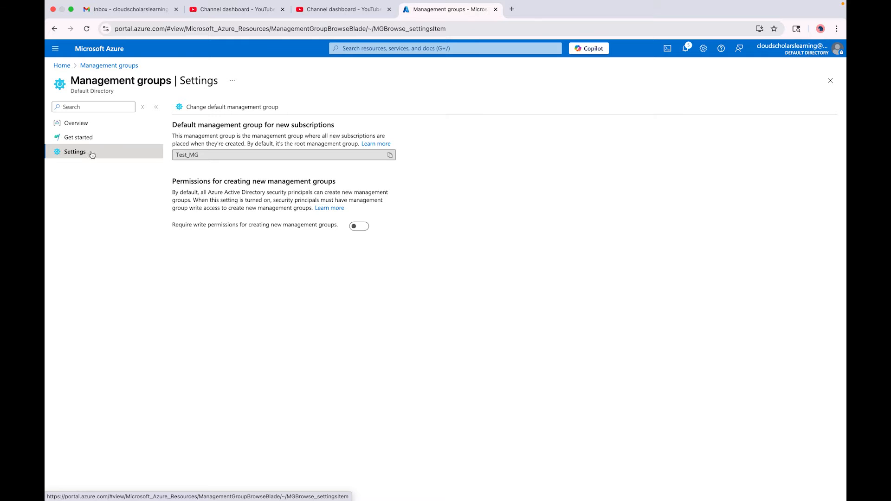
{"action": "scroll", "coordinate": [200, 113], "scroll_direction": "up", "scroll_amount": 5}
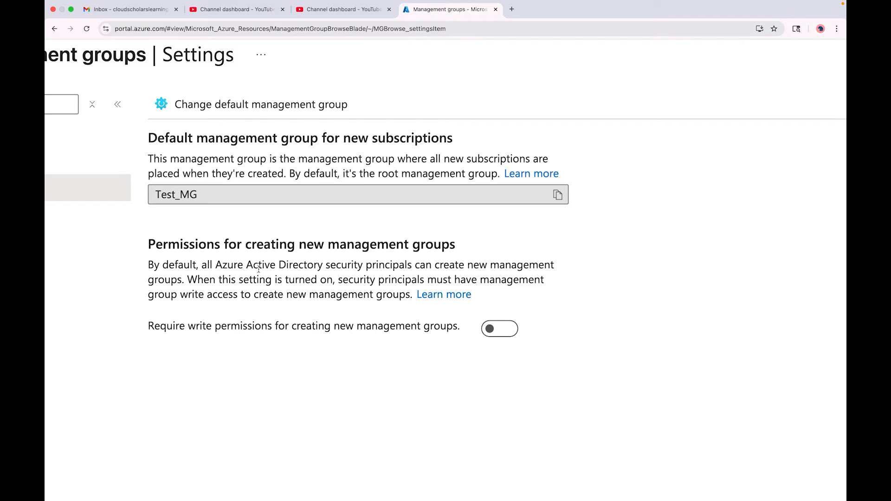
{"action": "scroll", "coordinate": [251, 284], "scroll_direction": "down", "scroll_amount": 1}
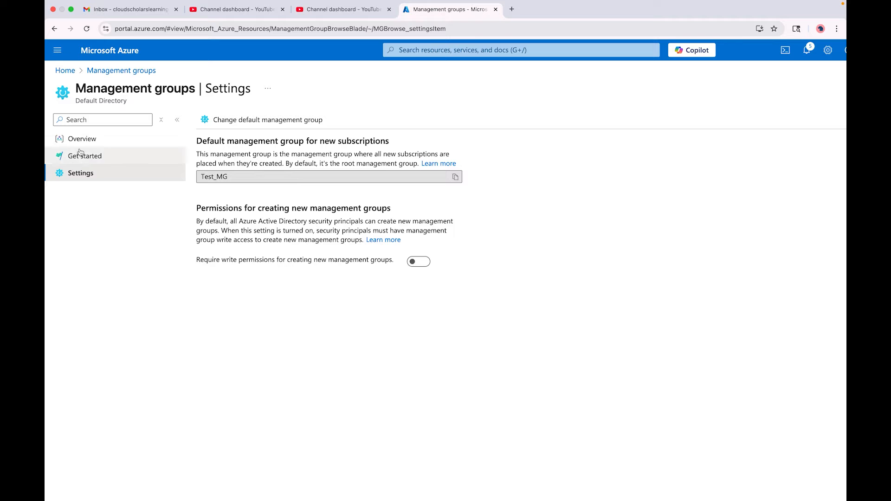
Return to the management groups overview and expand Test_MG and MG_Dev to view their subscriptions.
{"action": "left_click", "coordinate": [87, 136]}
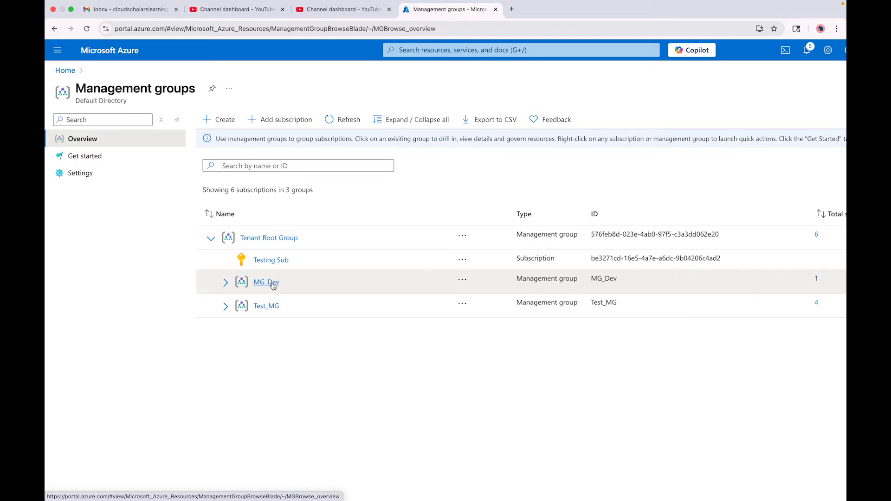
{"action": "left_click", "coordinate": [225, 306]}
{"action": "left_click", "coordinate": [225, 282]}
{"action": "scroll", "coordinate": [305, 291], "scroll_direction": "right", "scroll_amount": 3}
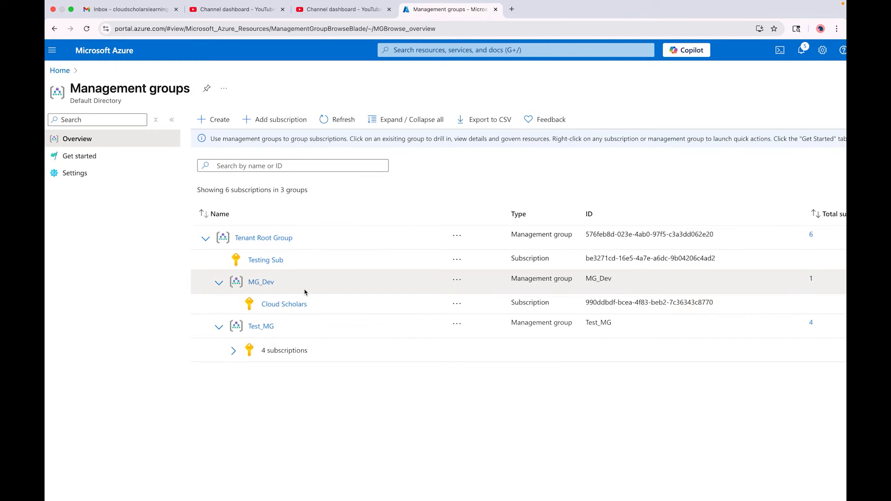
{"action": "scroll", "coordinate": [304, 291], "scroll_direction": "left", "scroll_amount": 3}
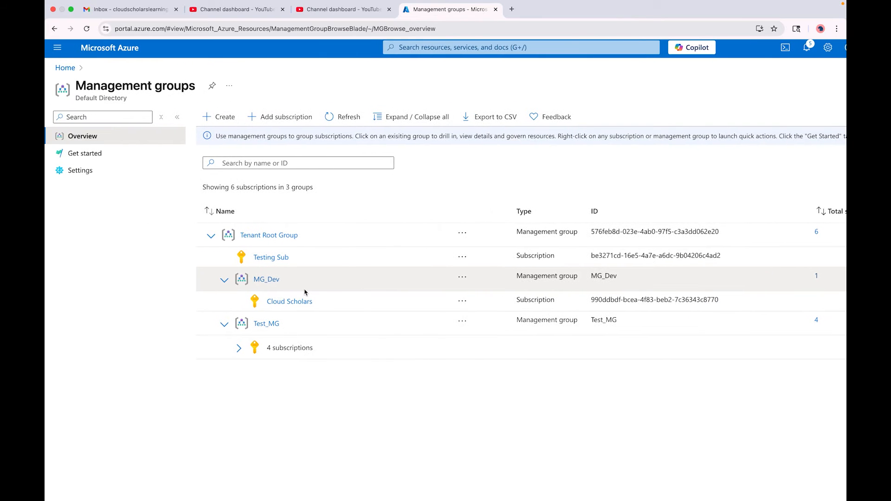
Start a new management group under Tenant Root Group with MG_TestTutorial as both its ID and display name.
{"action": "left_click", "coordinate": [217, 118]}
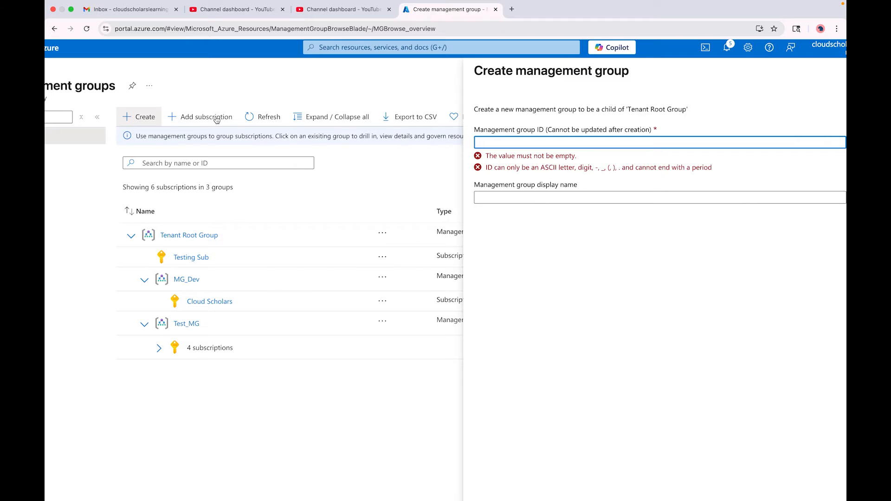
{"action": "type", "text": "MG_TestTutorial"}
{"action": "key", "text": "super+a"}
{"action": "key", "text": "super+c"}
{"action": "key", "text": "Tab"}
{"action": "key", "text": "super+v"}
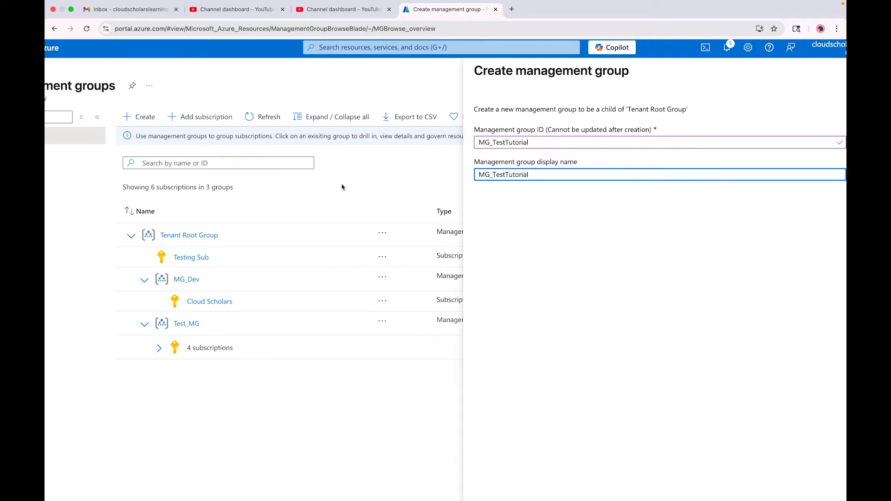
Submit the new management group and refresh the management groups list.
{"action": "scroll", "coordinate": [697, 255], "scroll_direction": "down", "scroll_amount": 5}
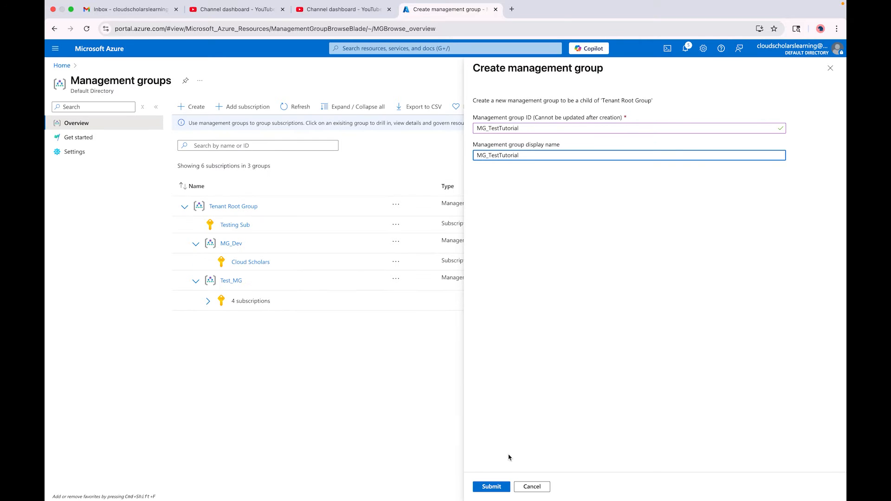
{"action": "left_click", "coordinate": [495, 486]}
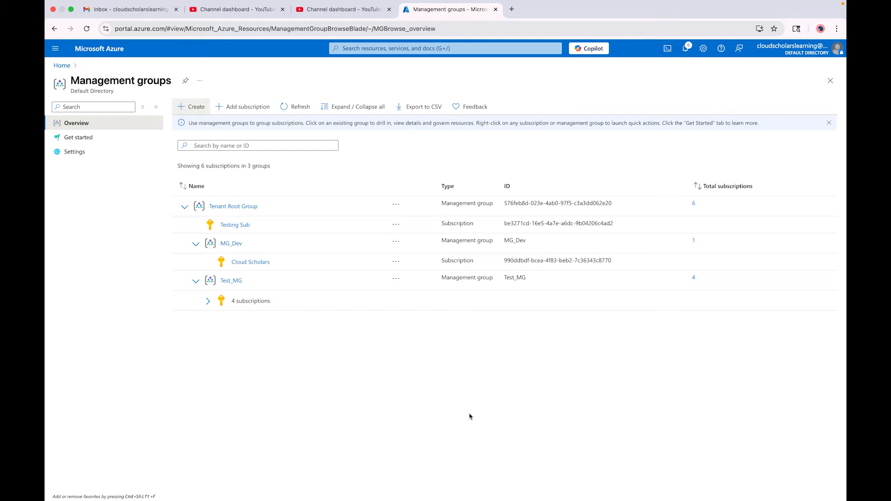
{"action": "left_click", "coordinate": [292, 106]}
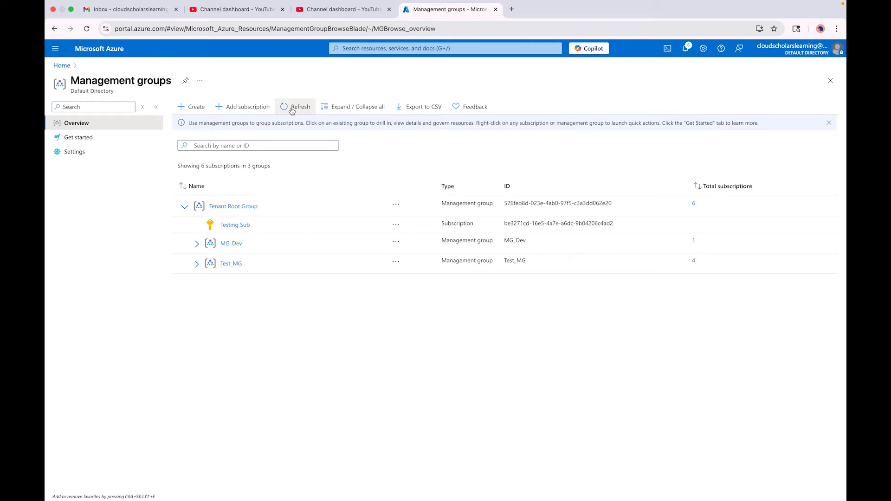
{"action": "left_click", "coordinate": [292, 108]}
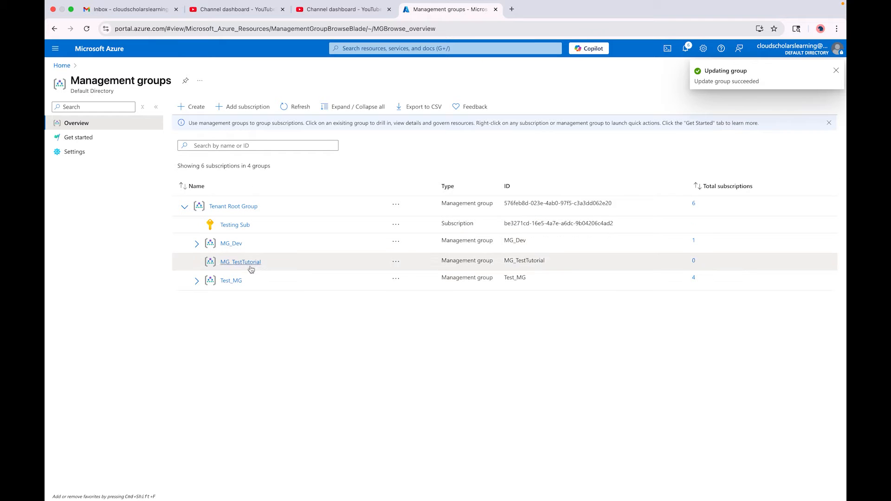
Move MG_TestTutorial under the parent management group Test_MG and expand Test_MG in the hierarchy.
{"action": "left_click", "coordinate": [396, 262]}
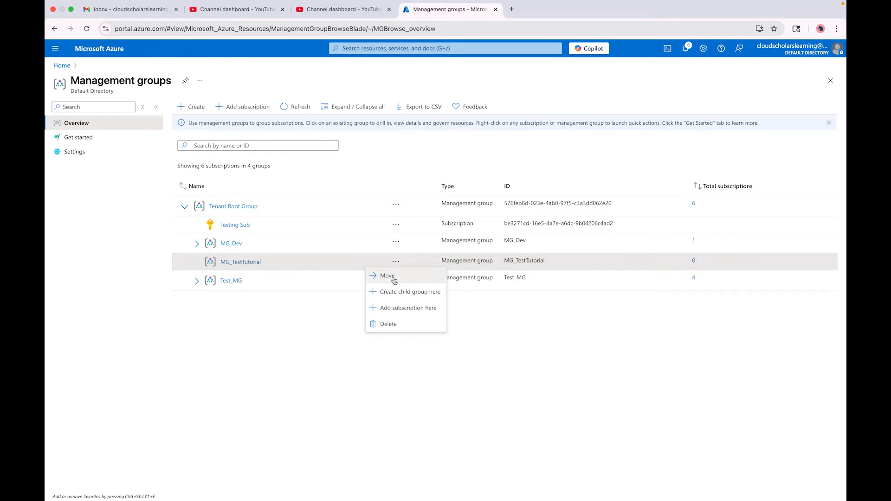
{"action": "left_click", "coordinate": [394, 277]}
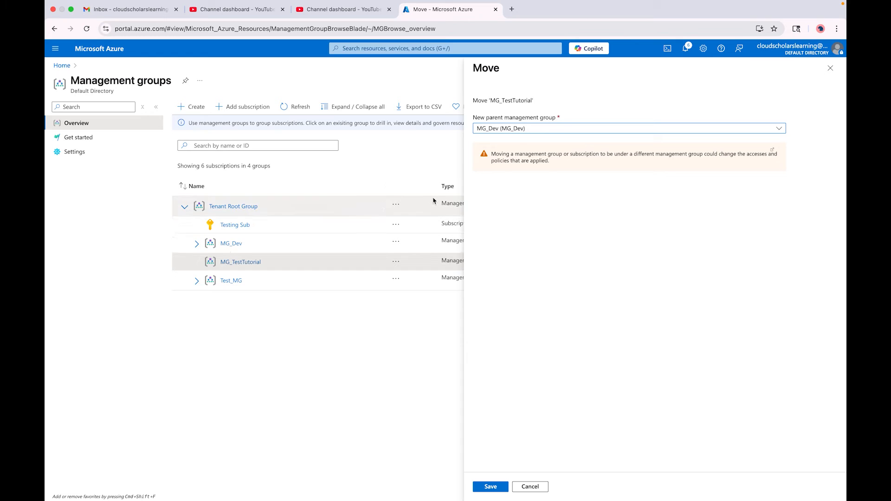
{"action": "left_click", "coordinate": [521, 133]}
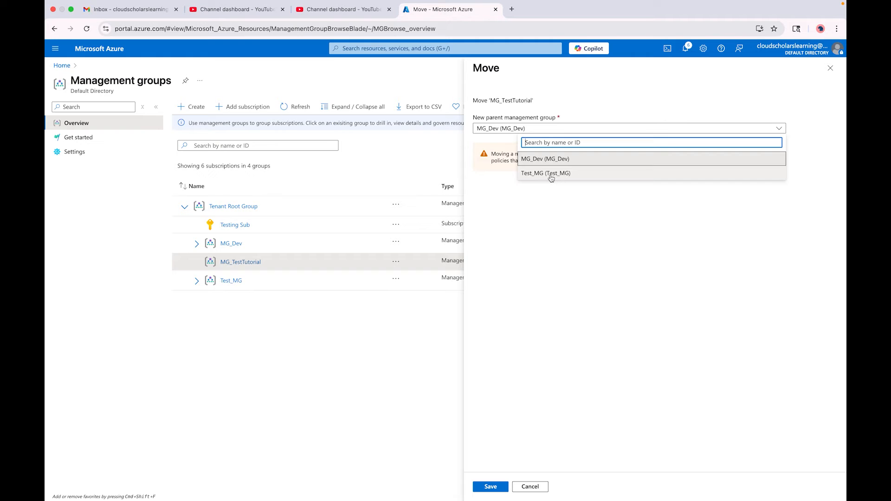
{"action": "left_click", "coordinate": [551, 175]}
{"action": "left_click", "coordinate": [491, 487]}
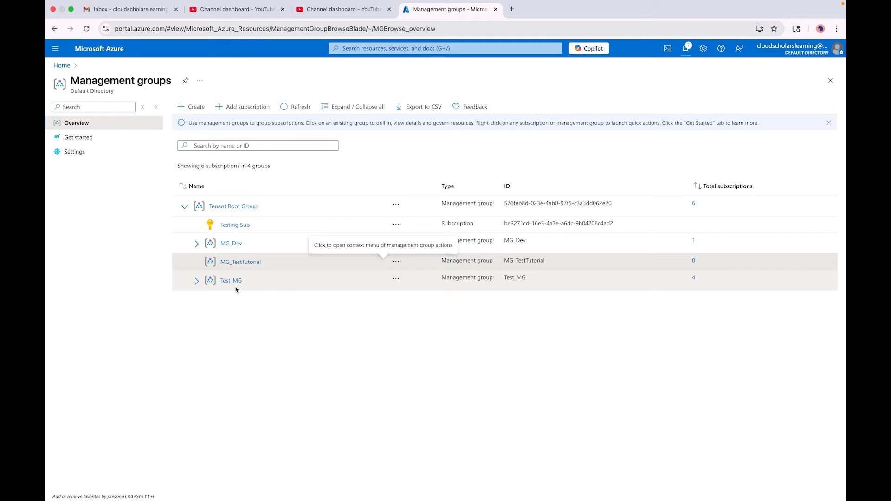
{"action": "left_click", "coordinate": [195, 265]}
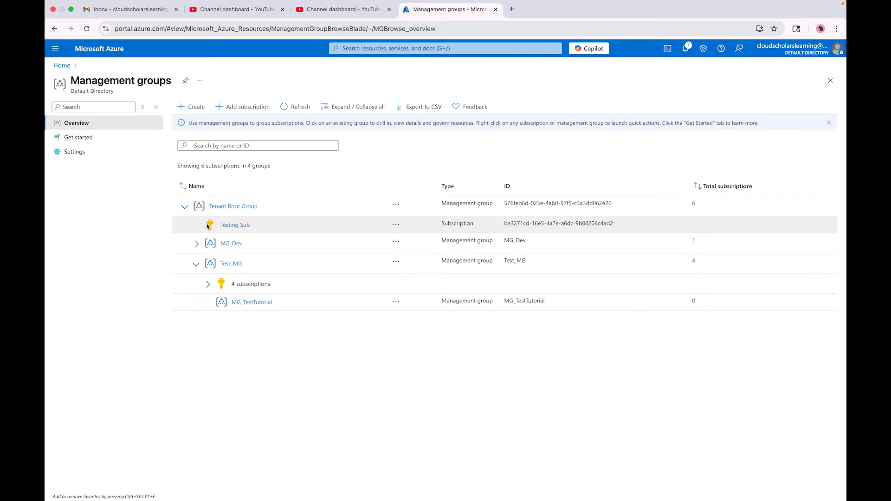
Examine the available actions for Tenant Root Group, MG_Dev and MG_TestTutorial, comparing which can be moved or deleted.
{"action": "left_click", "coordinate": [392, 204]}
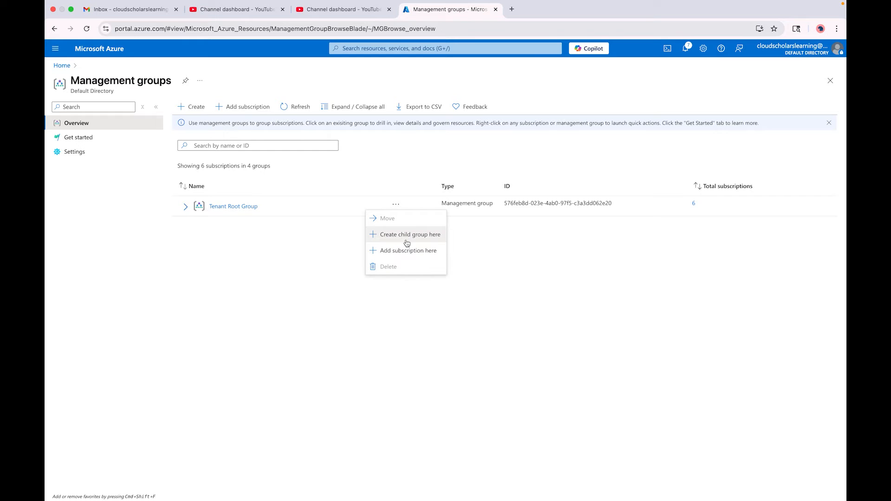
{"action": "left_click", "coordinate": [185, 209]}
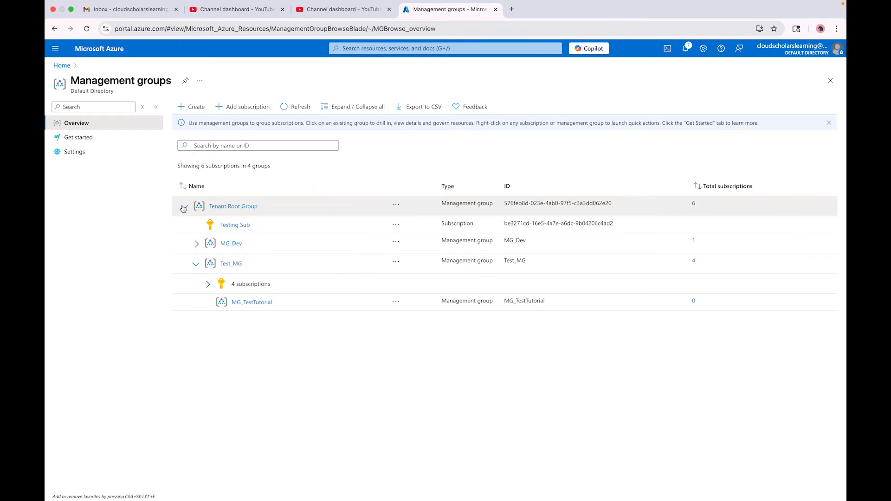
{"action": "left_click", "coordinate": [196, 246]}
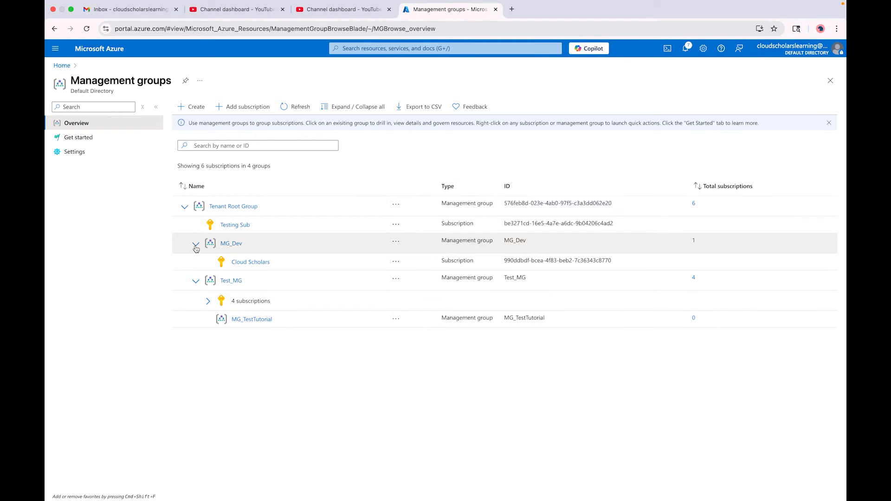
{"action": "left_click", "coordinate": [397, 243]}
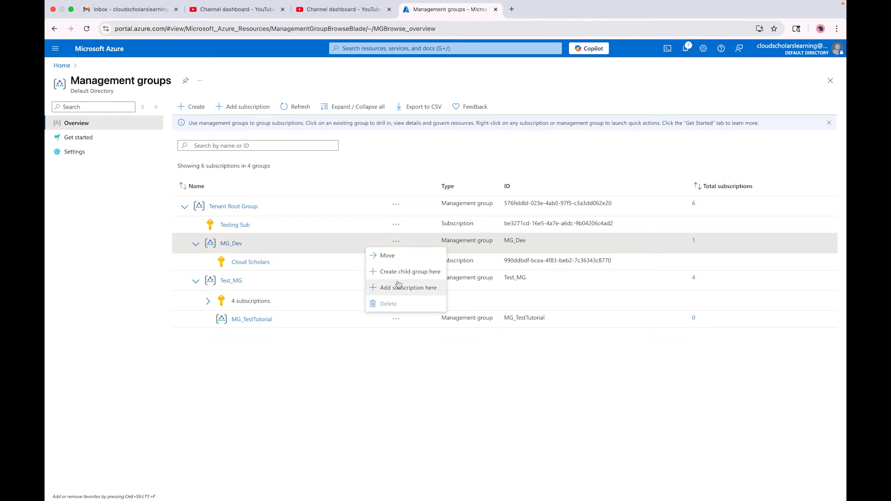
{"action": "left_click", "coordinate": [292, 358]}
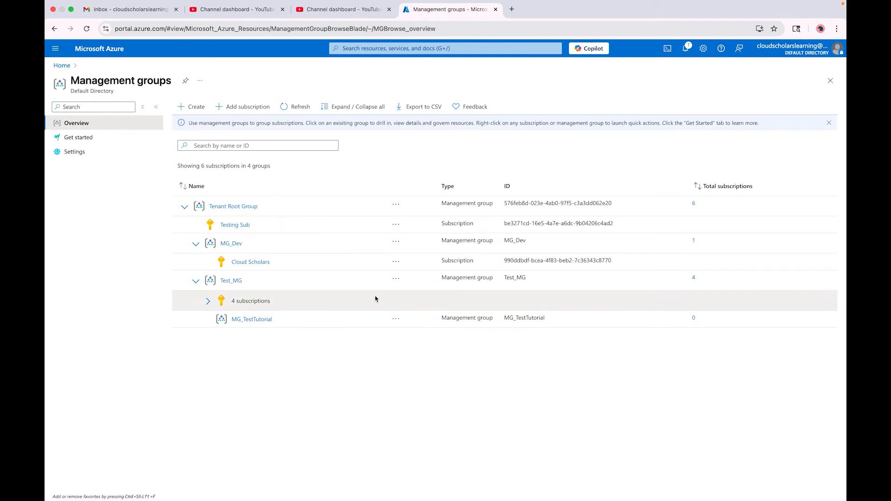
{"action": "left_click", "coordinate": [397, 320]}
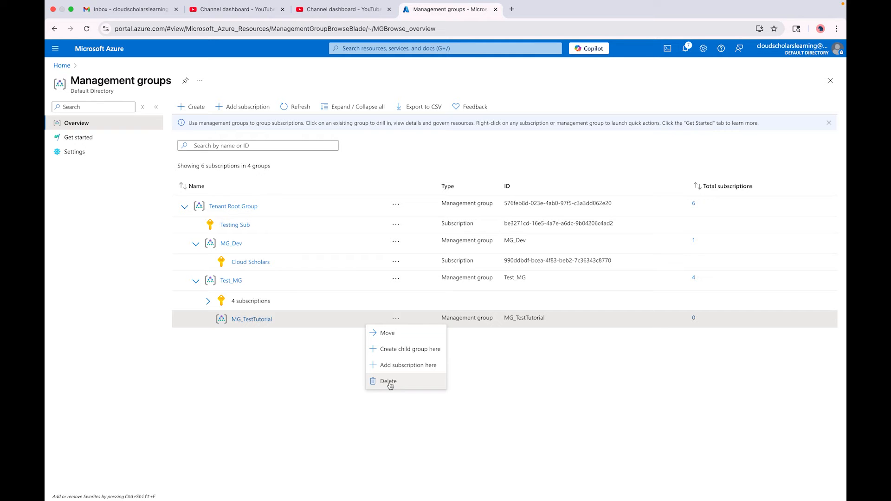
{"action": "left_click", "coordinate": [272, 373]}
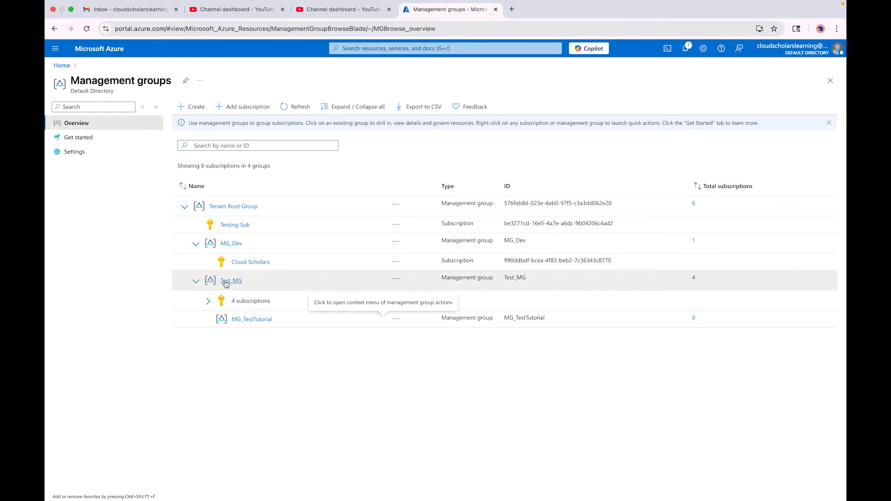
View the overview pages of MG_TestTutorial and Test_MG, and check Test_MG's rename option without changing the name.
{"action": "left_click", "coordinate": [245, 319]}
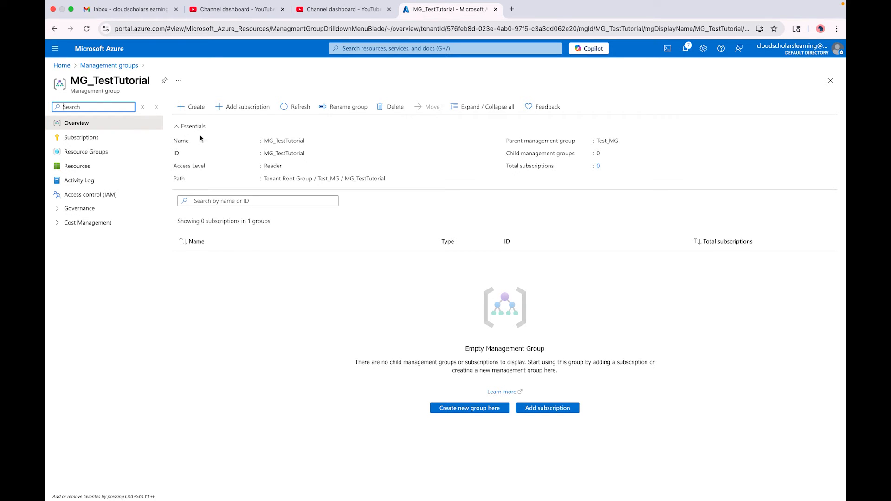
{"action": "left_click", "coordinate": [124, 66]}
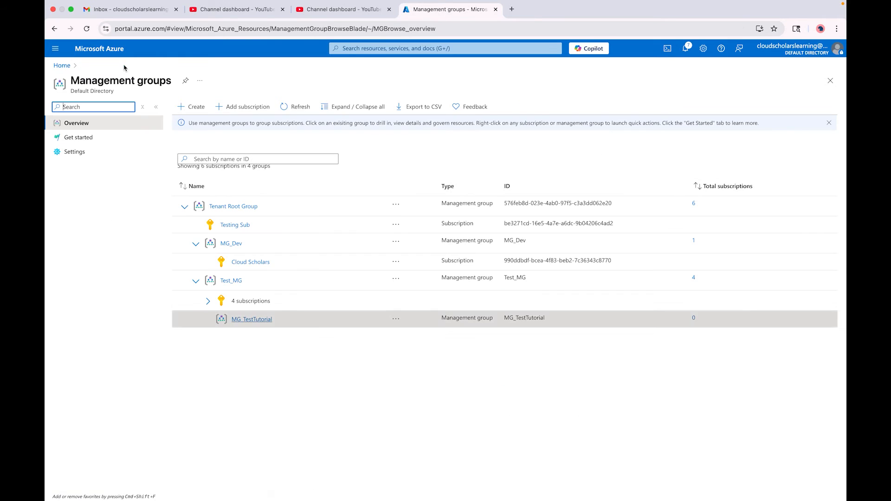
{"action": "left_click", "coordinate": [230, 281]}
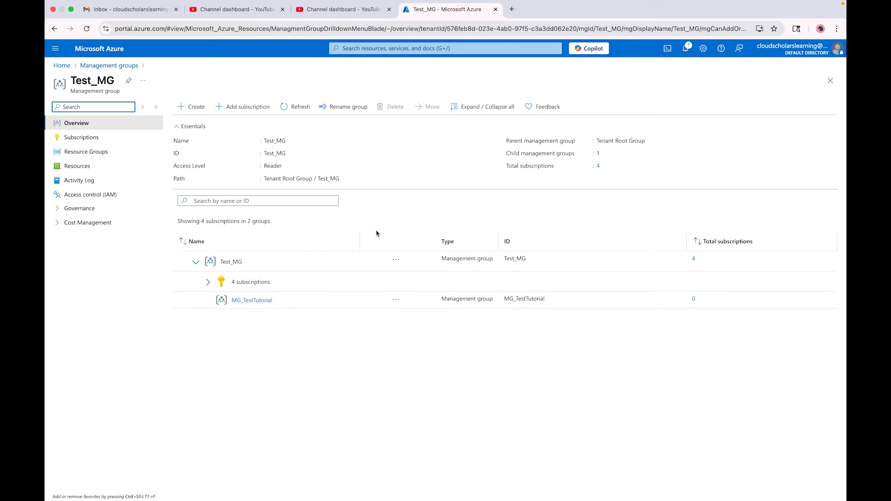
{"action": "left_click", "coordinate": [346, 112]}
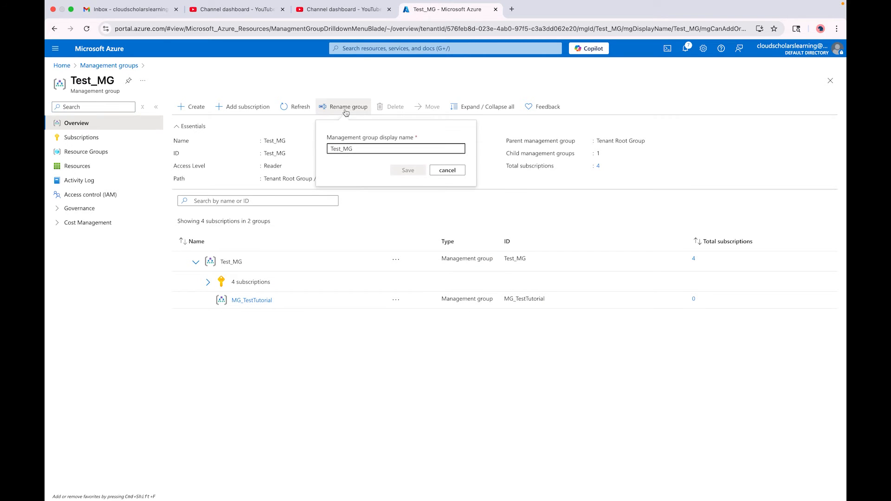
{"action": "left_click", "coordinate": [440, 171]}
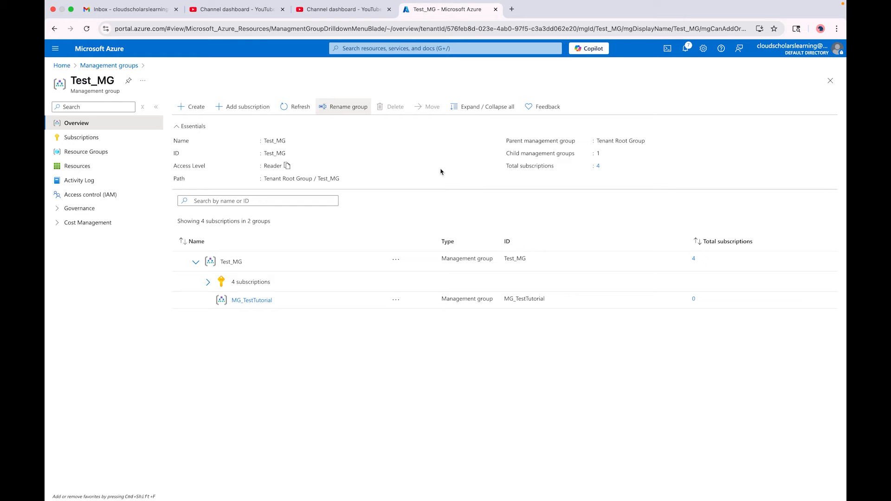
Review Test_MG's subscriptions, resource groups, resources and activity log.
{"action": "left_click", "coordinate": [96, 145]}
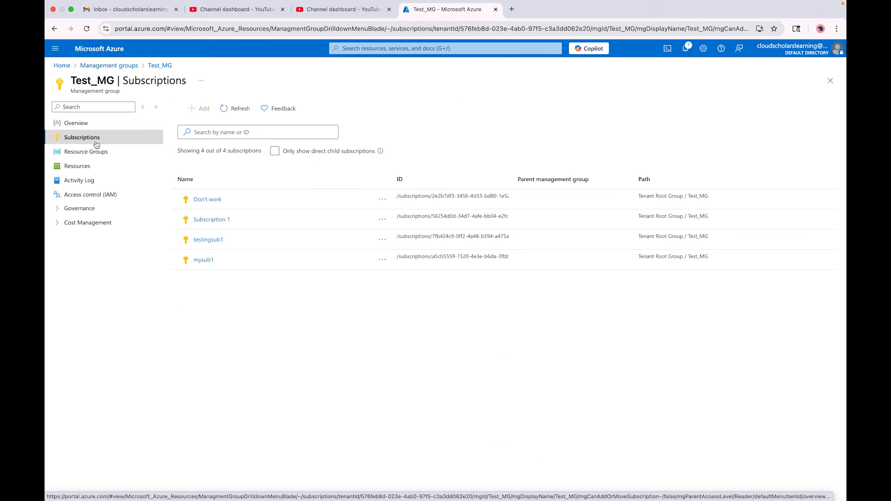
{"action": "left_click", "coordinate": [82, 153]}
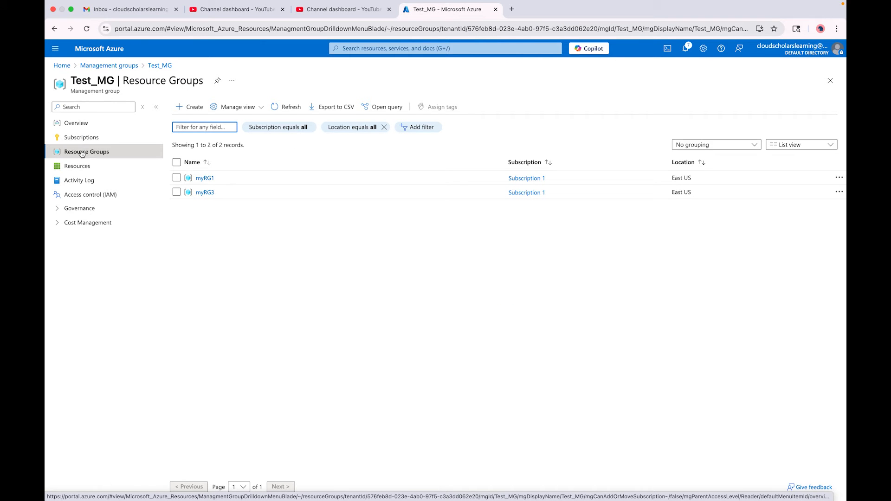
{"action": "left_click", "coordinate": [88, 167]}
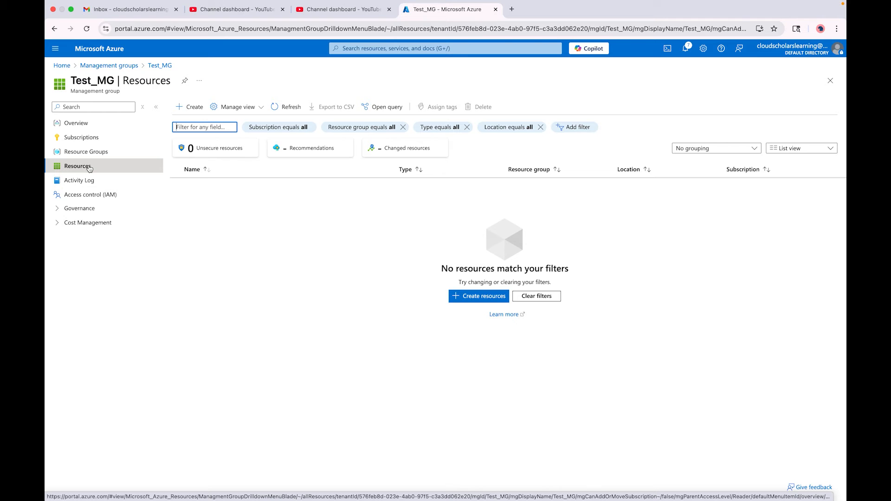
{"action": "left_click", "coordinate": [88, 185]}
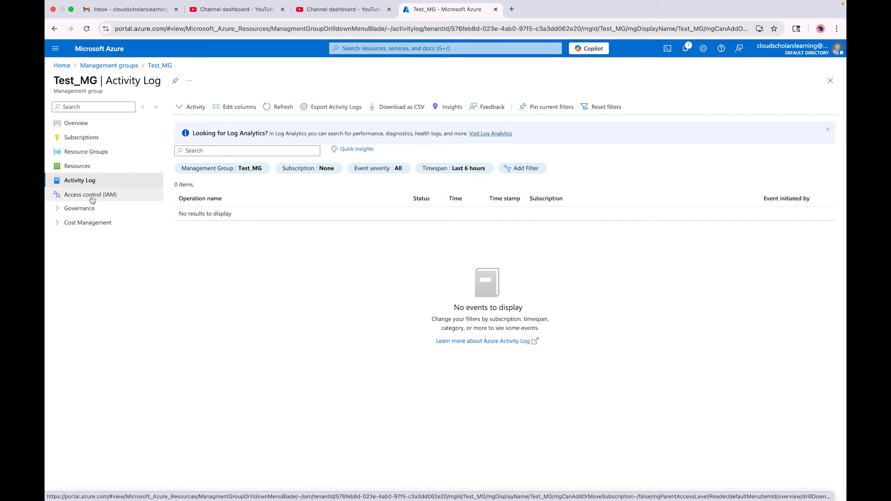
Review Test_MG's access control assignments, governance security and policy compliance pages, and list its cost management options.
{"action": "left_click", "coordinate": [101, 199]}
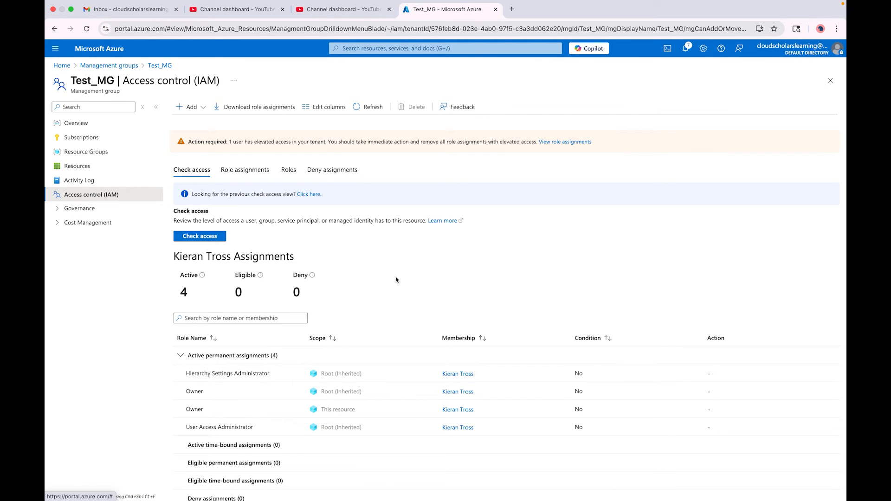
{"action": "scroll", "coordinate": [396, 279], "scroll_direction": "down", "scroll_amount": 1}
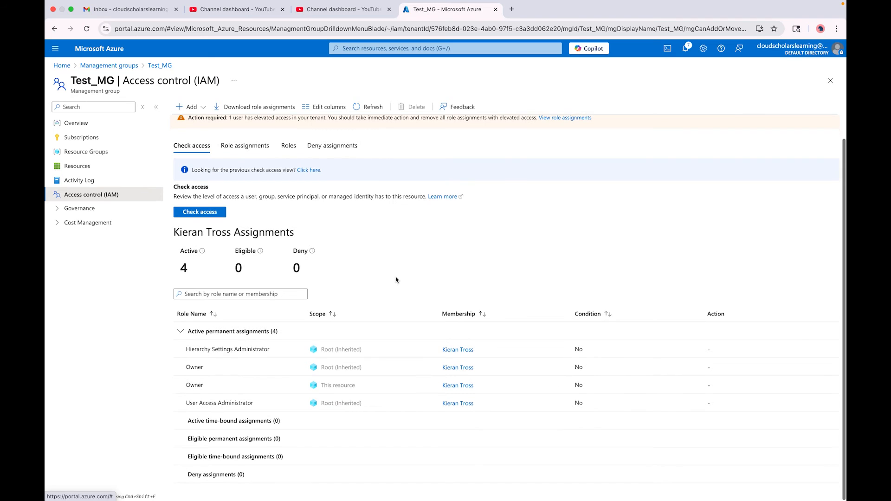
{"action": "left_click", "coordinate": [66, 209]}
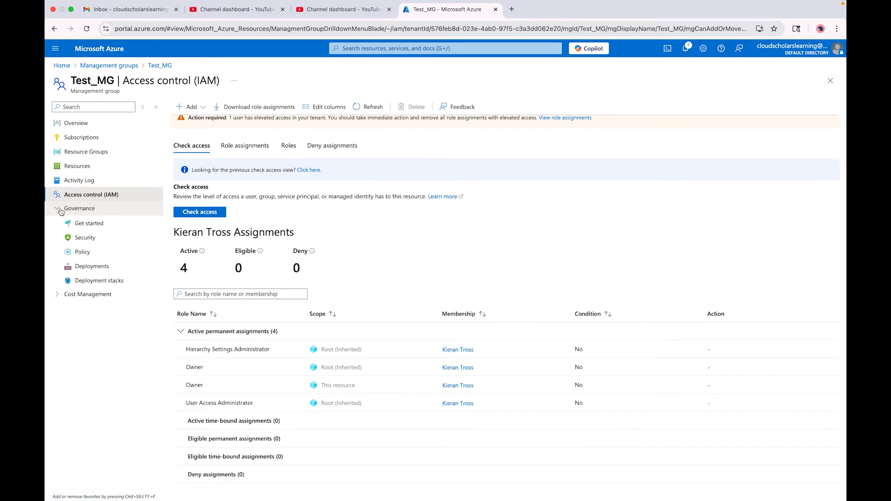
{"action": "left_click", "coordinate": [91, 238]}
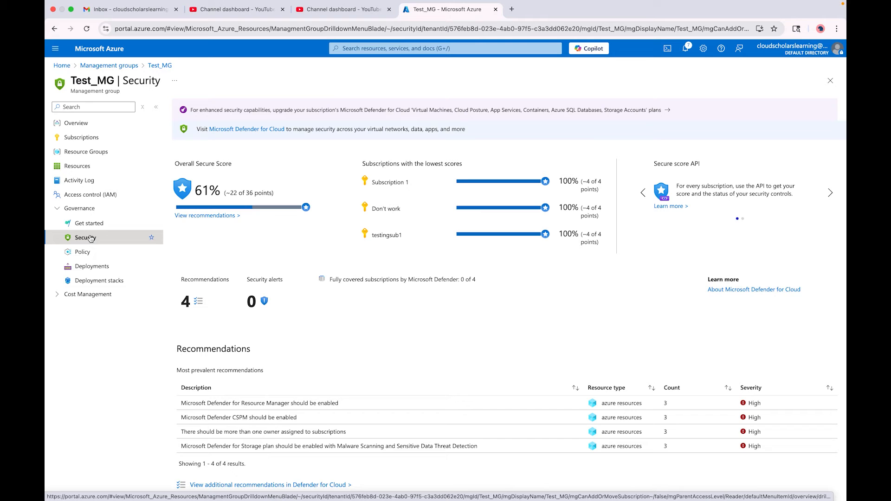
{"action": "left_click", "coordinate": [89, 253]}
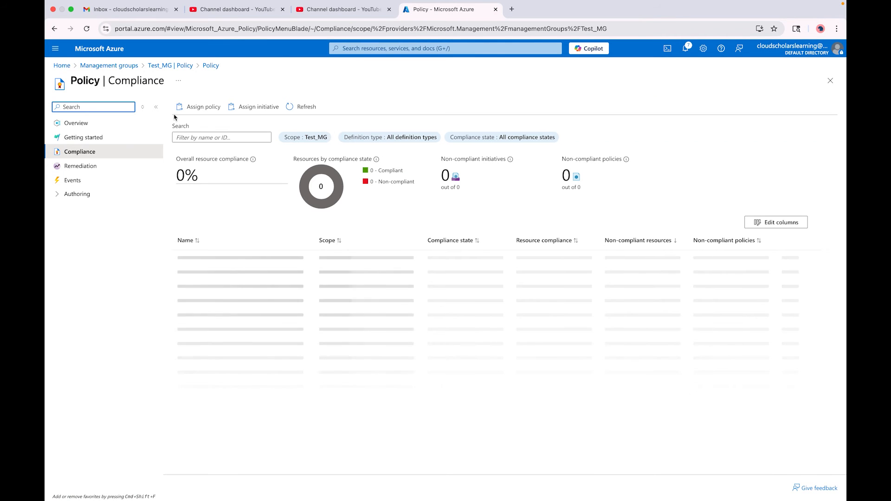
{"action": "left_click", "coordinate": [165, 68]}
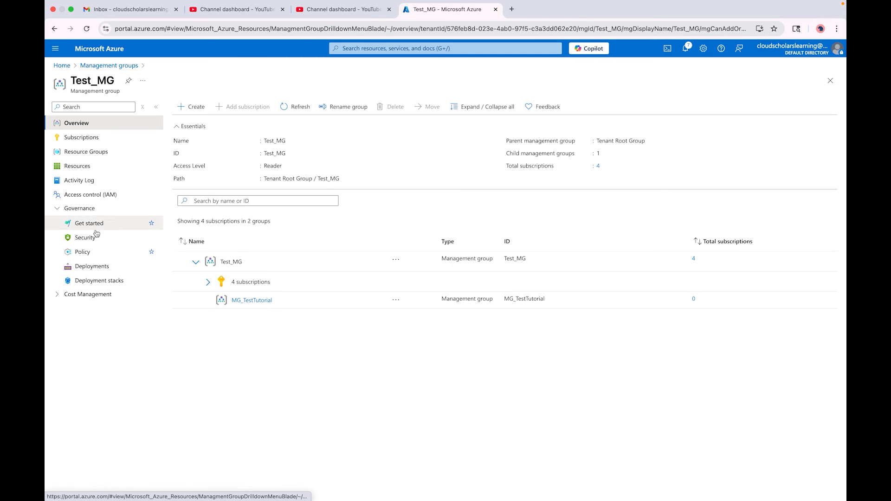
{"action": "left_click", "coordinate": [80, 297]}
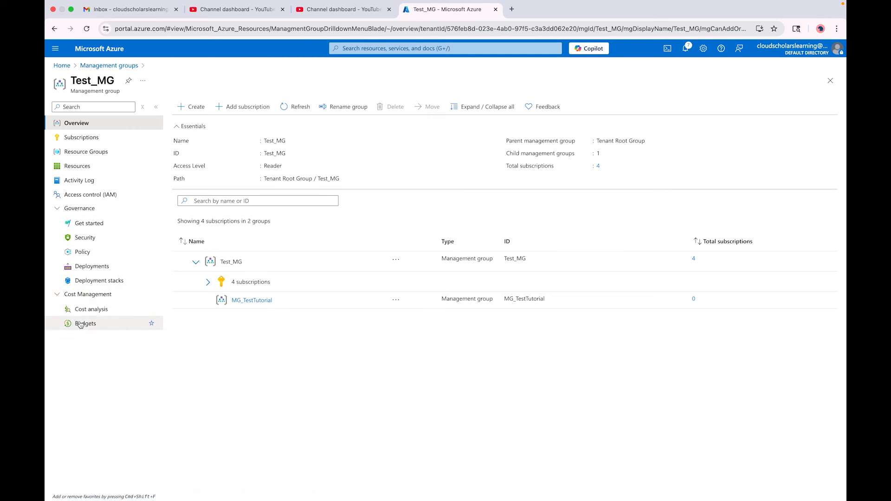
Return to the management groups hierarchy and delete the MG_TestTutorial group under Test_MG.
{"action": "left_click", "coordinate": [115, 66]}
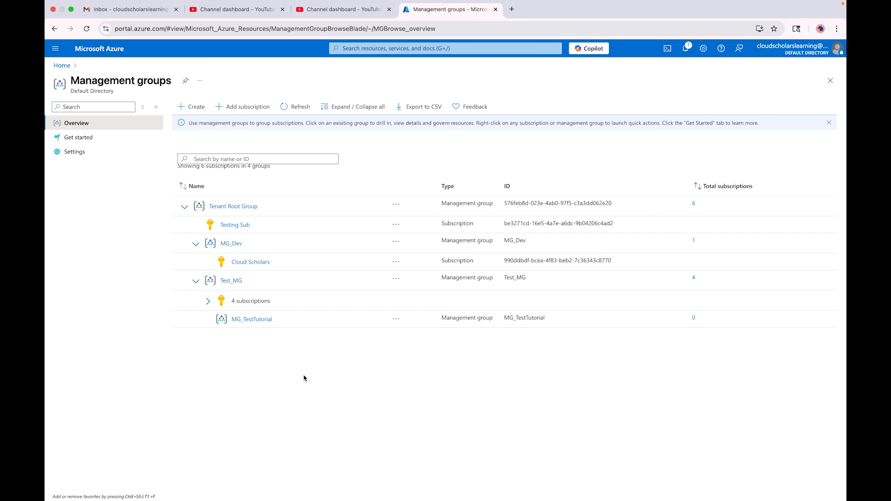
{"action": "left_click", "coordinate": [396, 319]}
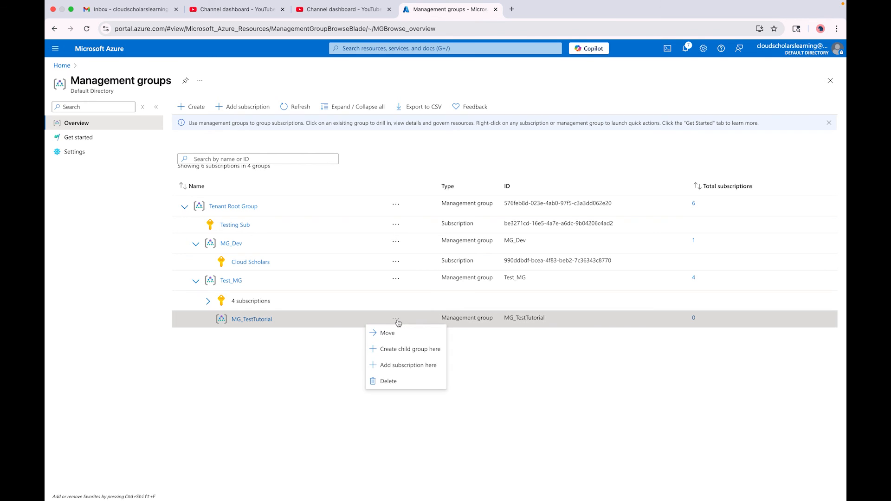
{"action": "left_click", "coordinate": [387, 383]}
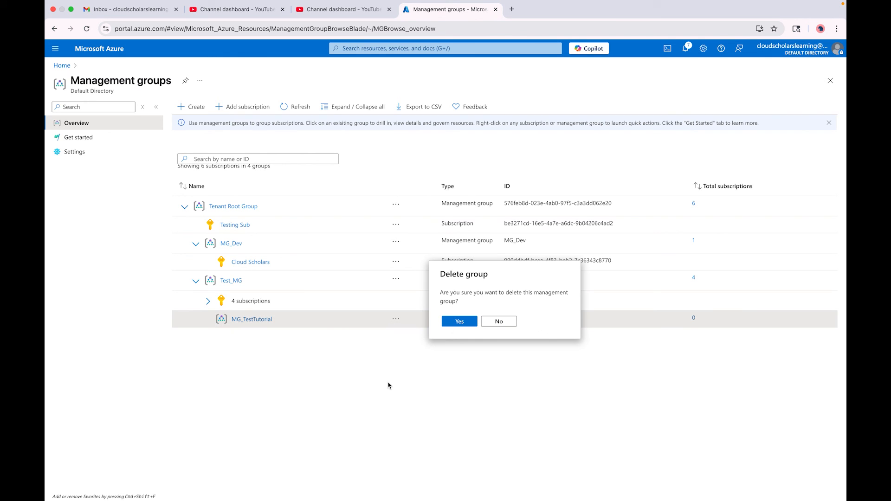
{"action": "left_click", "coordinate": [459, 322]}
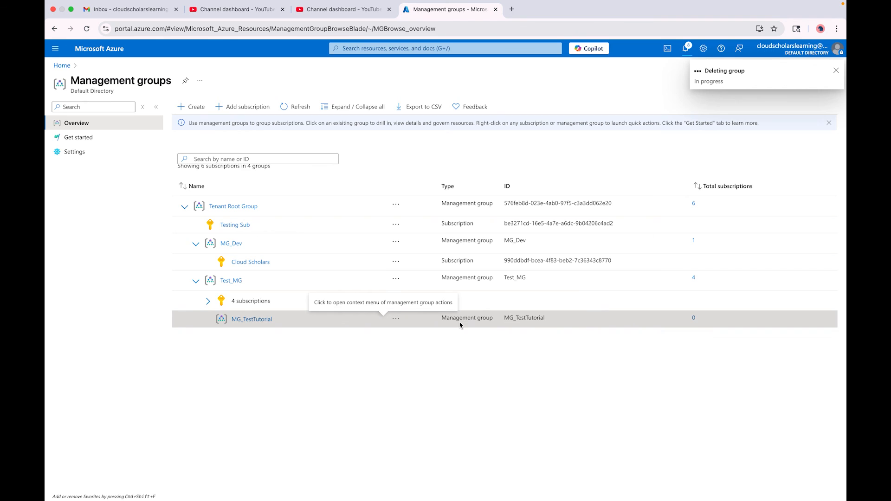